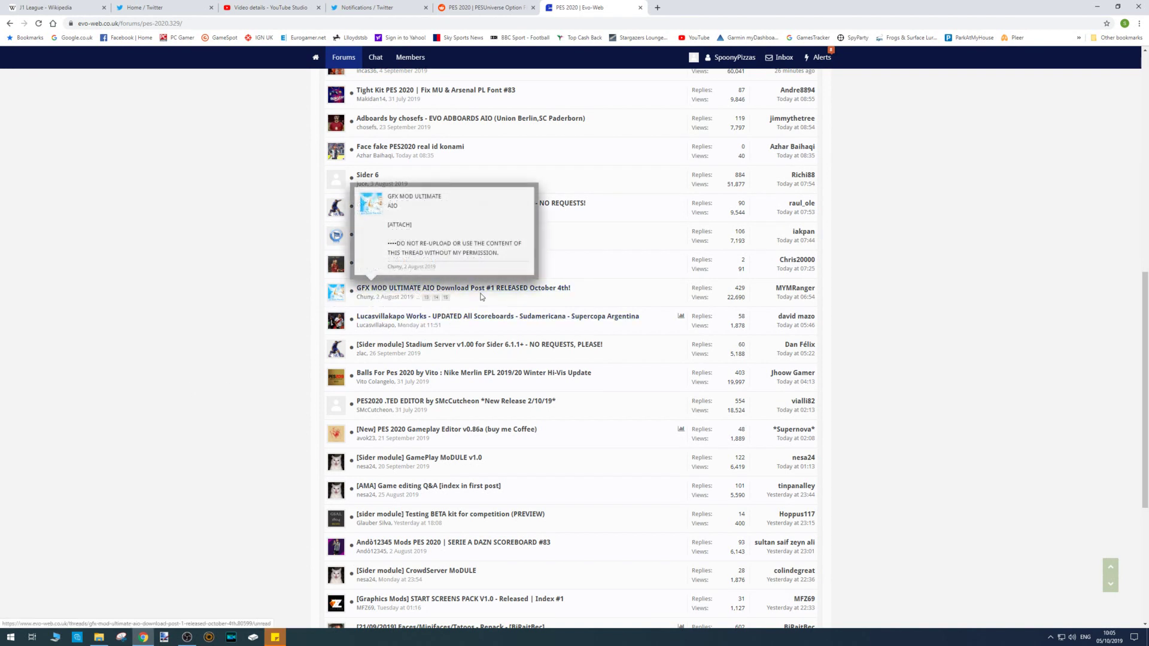
- Open the GFX MOD ULTIMATE AIO thread on Evo-Web and jump to its first page
mouse_move(525, 294)
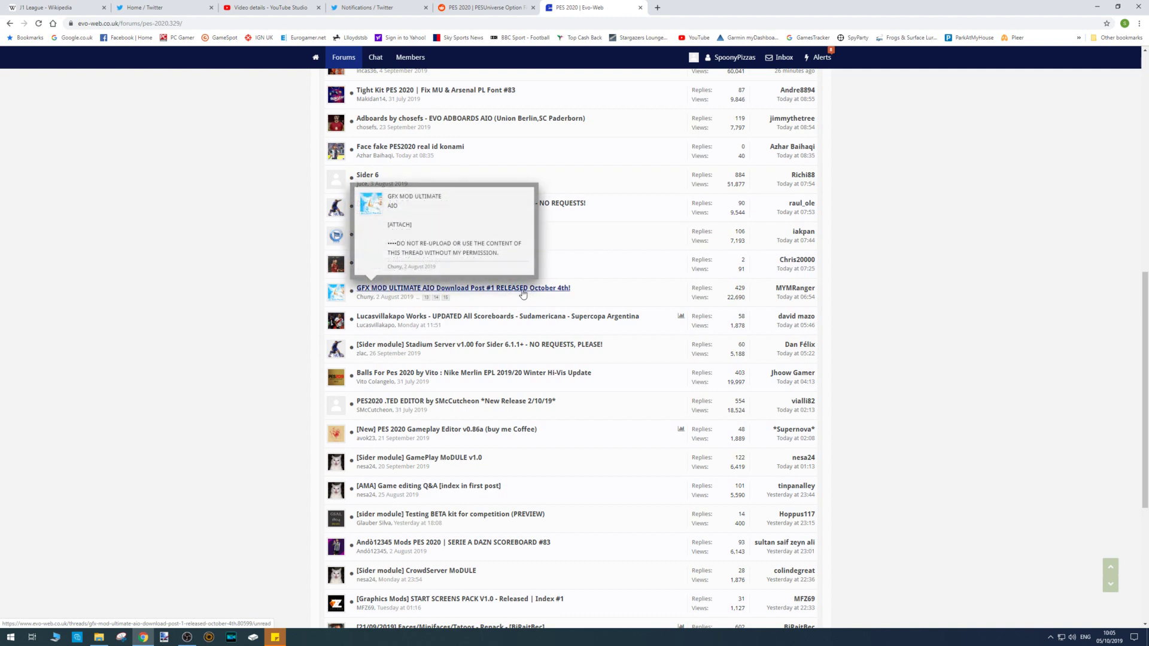
click(560, 294)
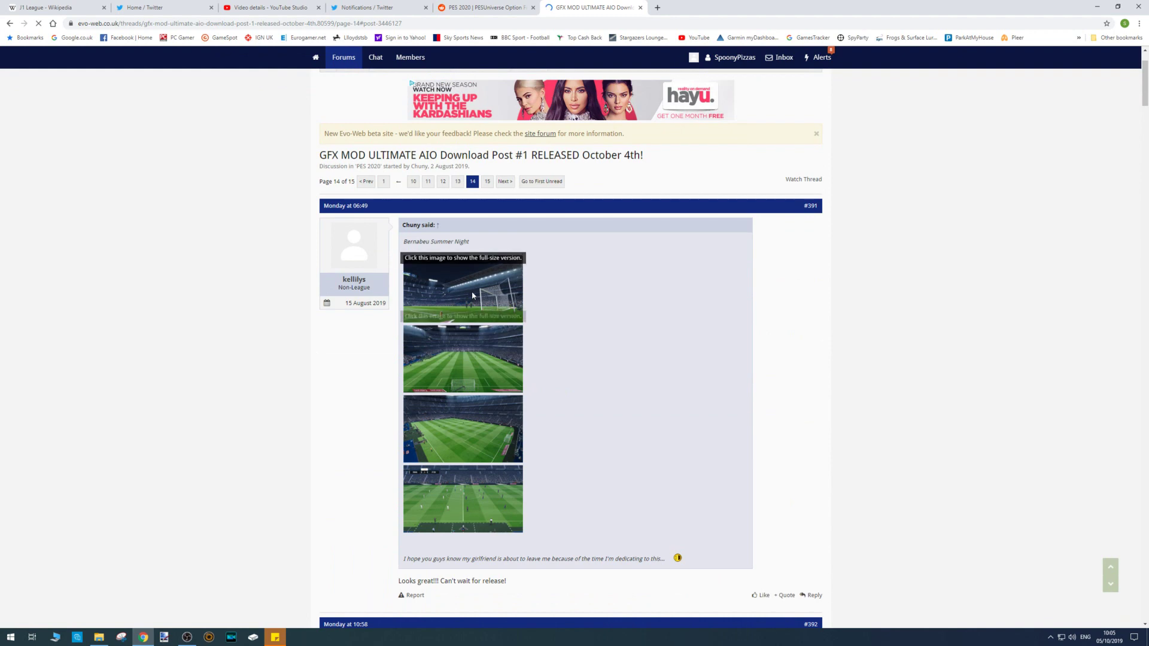
click(472, 291)
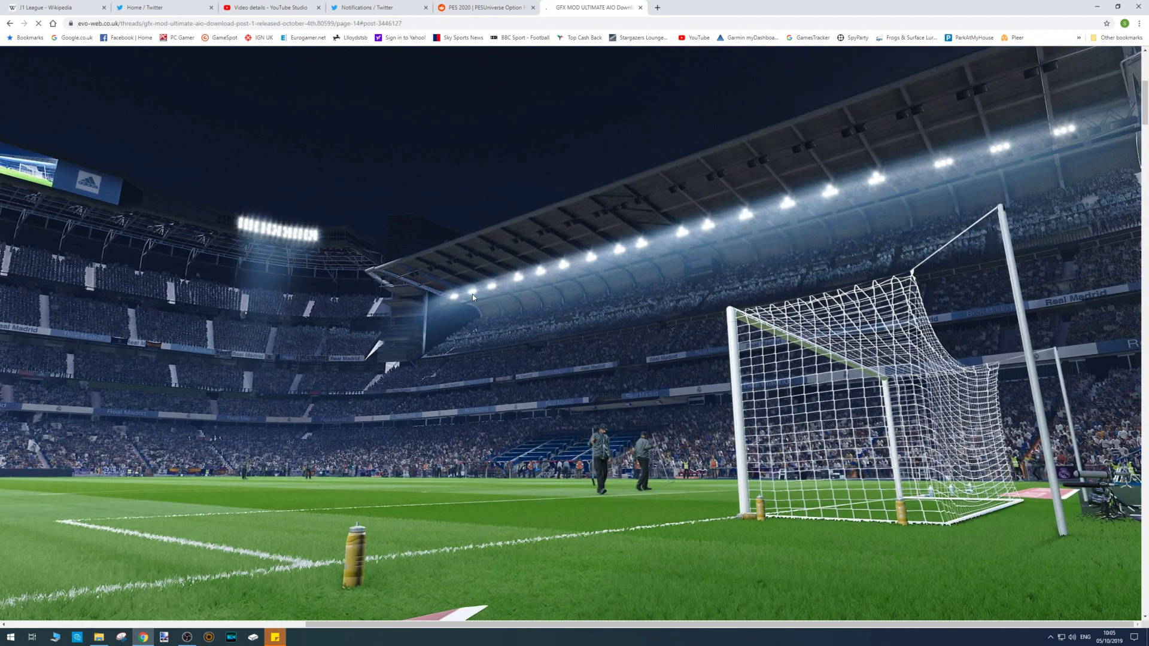
scroll(467, 366, down, 10)
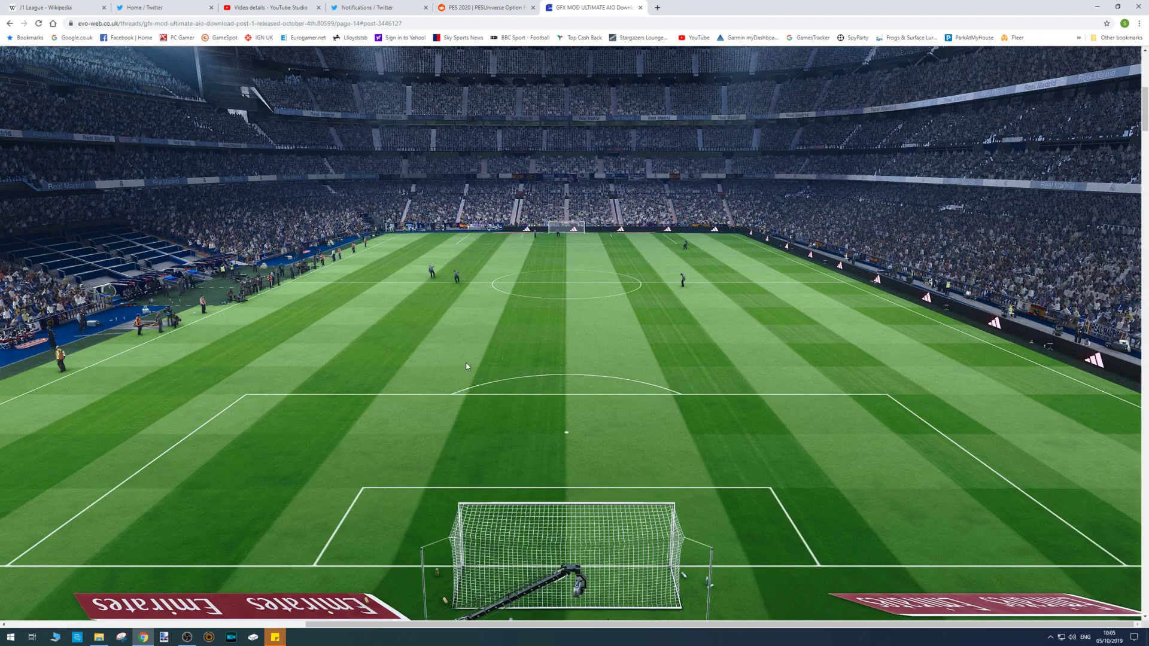
scroll(562, 331, down, 10)
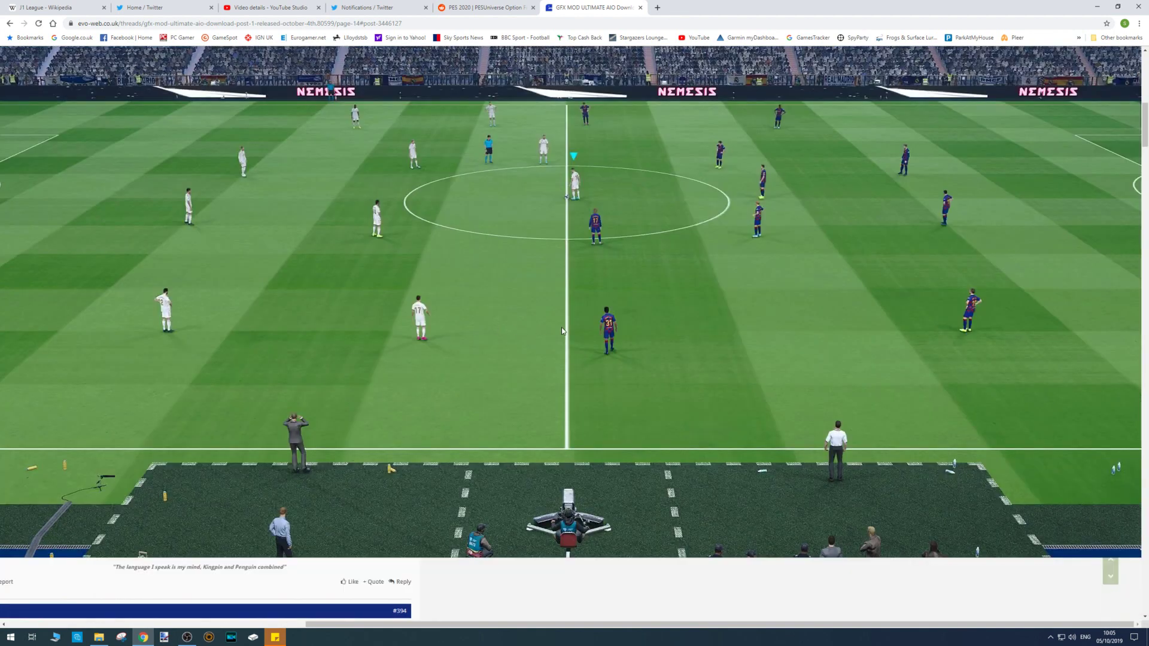
click(630, 297)
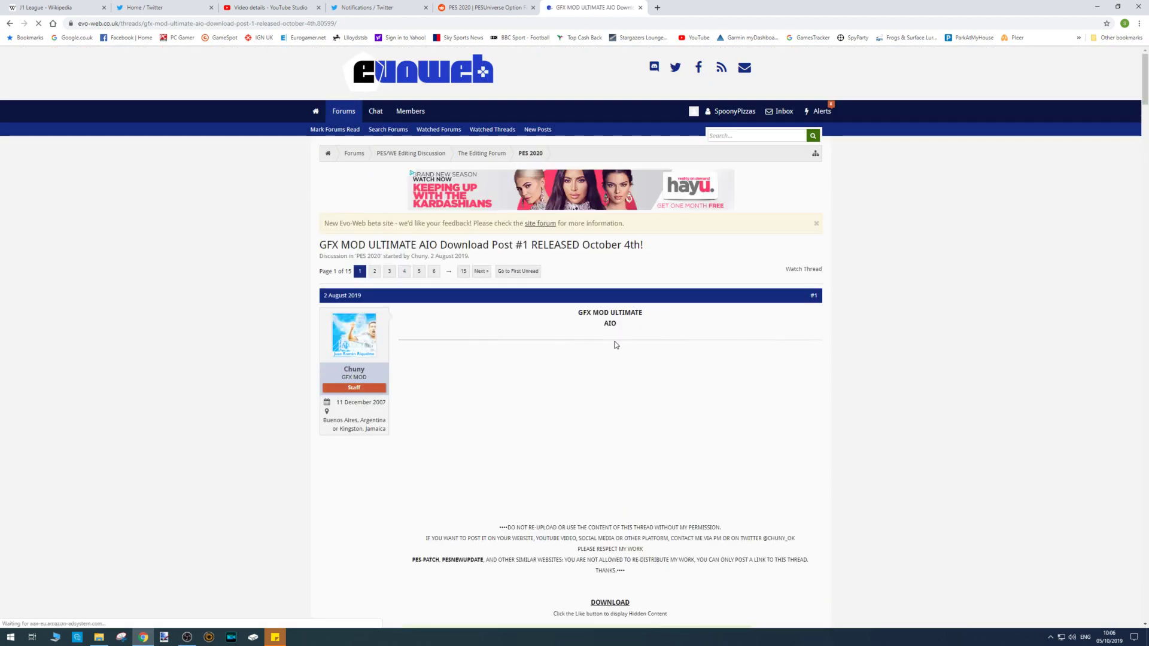
- Like post #1 to unhide its content, then find the download link in the changelog
scroll(617, 353, down, 4)
scroll(612, 357, down, 13)
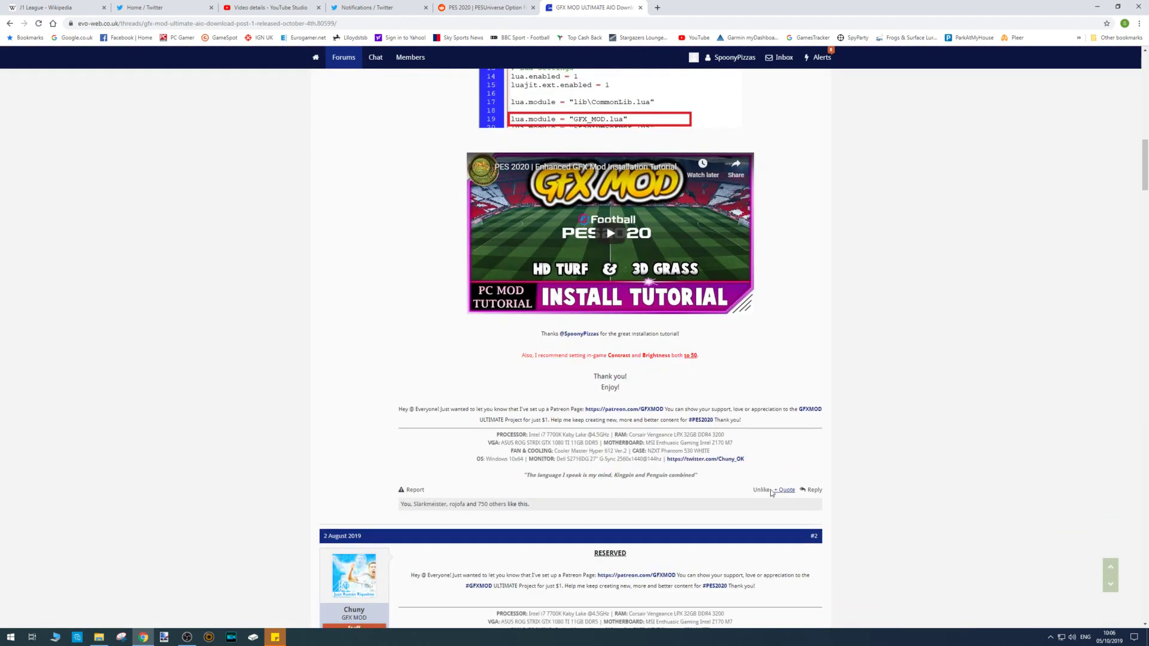
click(761, 490)
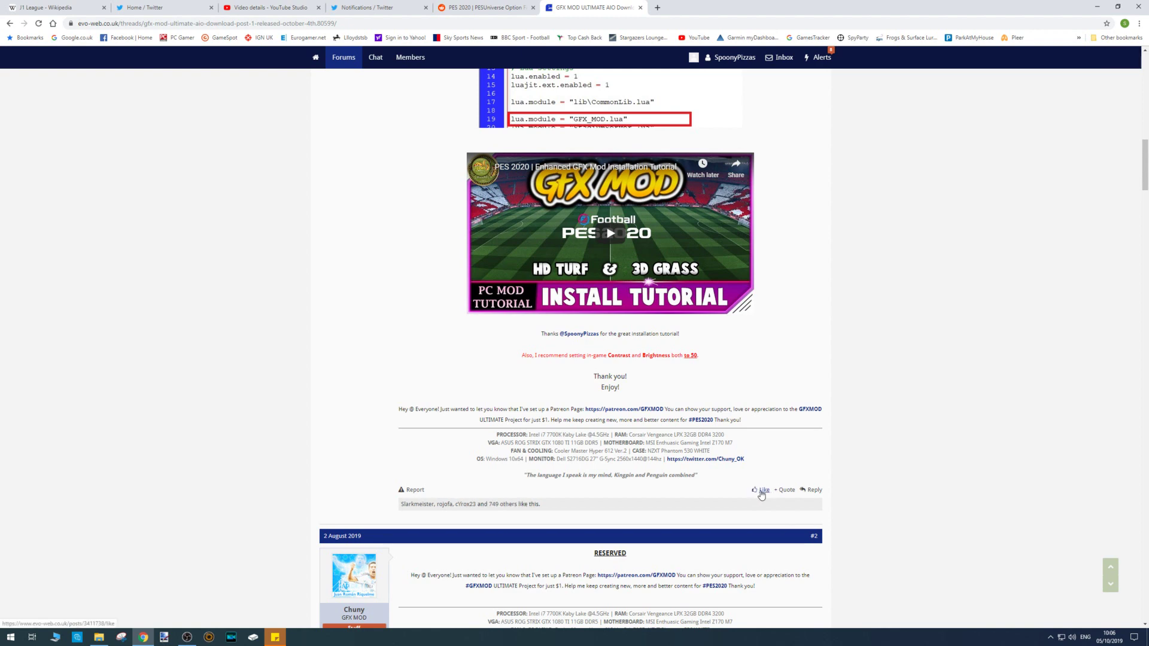
scroll(673, 447, down, 2)
scroll(672, 448, down, 2)
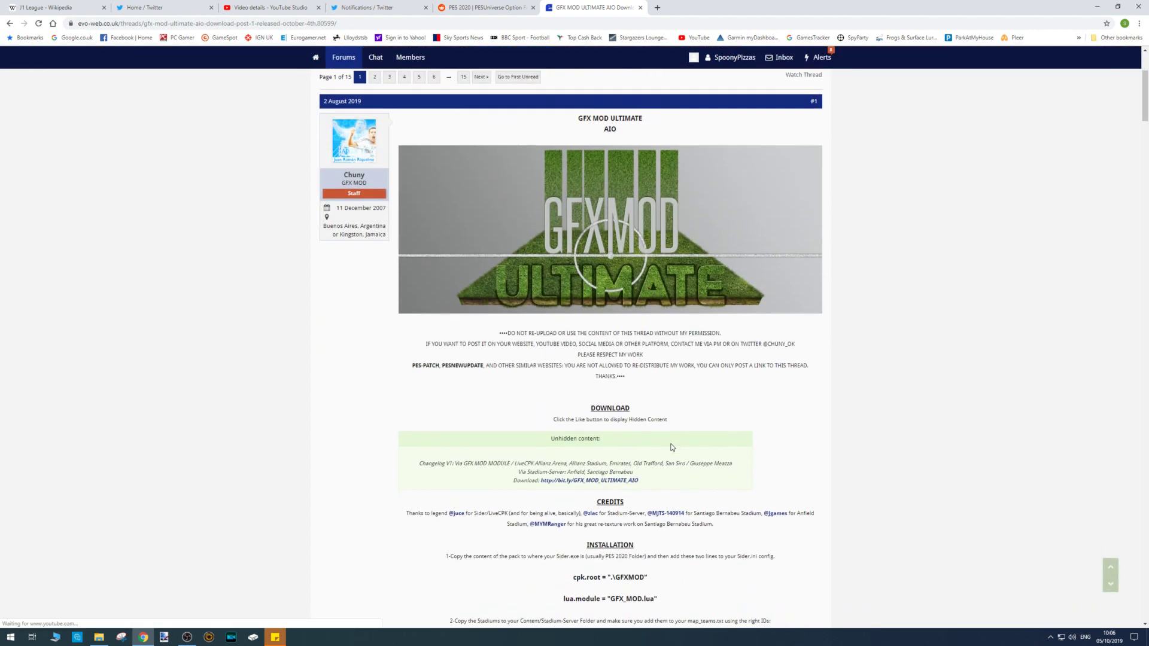
double_click(557, 408)
drag(558, 407, 631, 418)
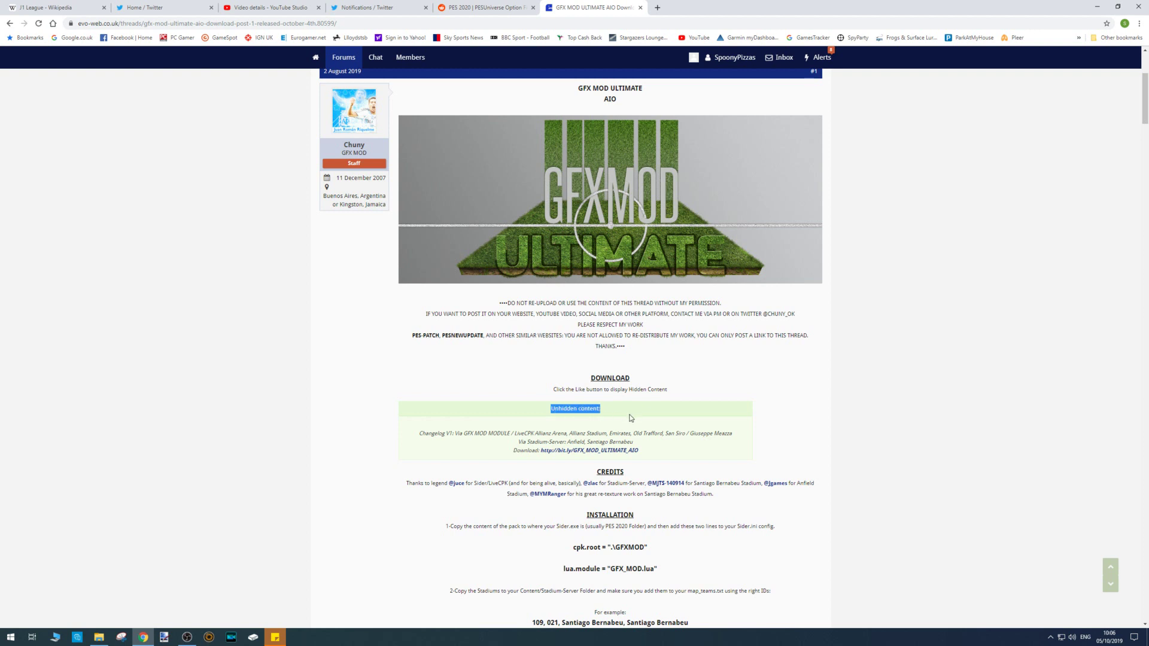
click(508, 428)
drag(538, 435, 716, 449)
- Download the 1.00 GB GFX MOD ULTIMATE AIO.rar from MEGA and show it in Downloads
click(712, 437)
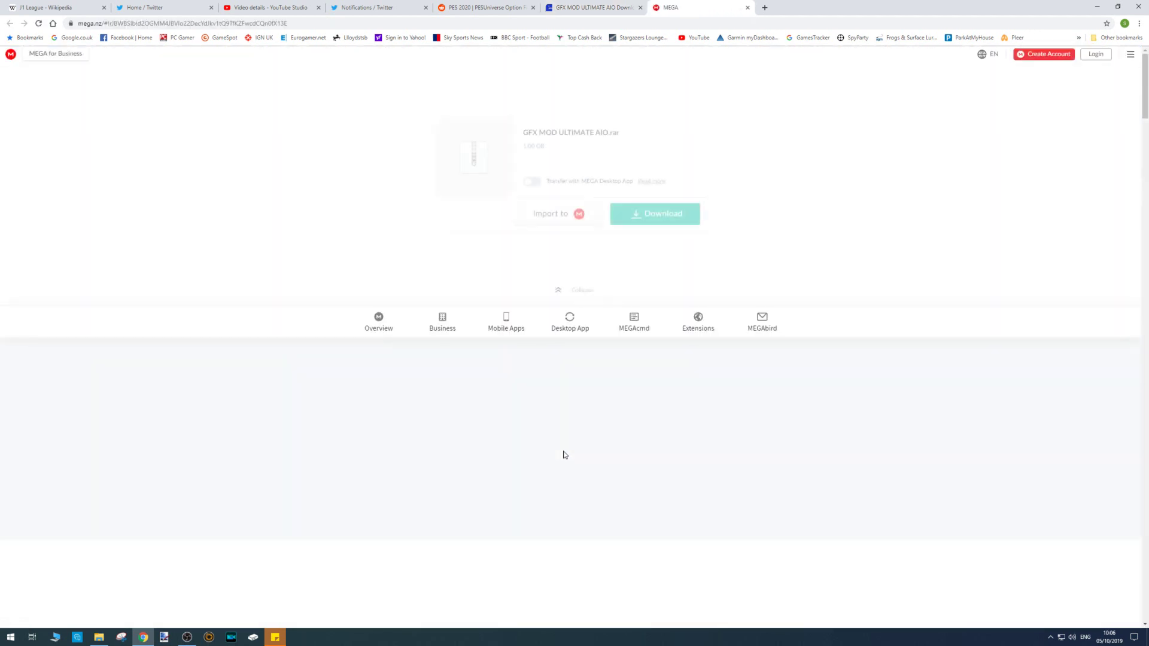
click(672, 220)
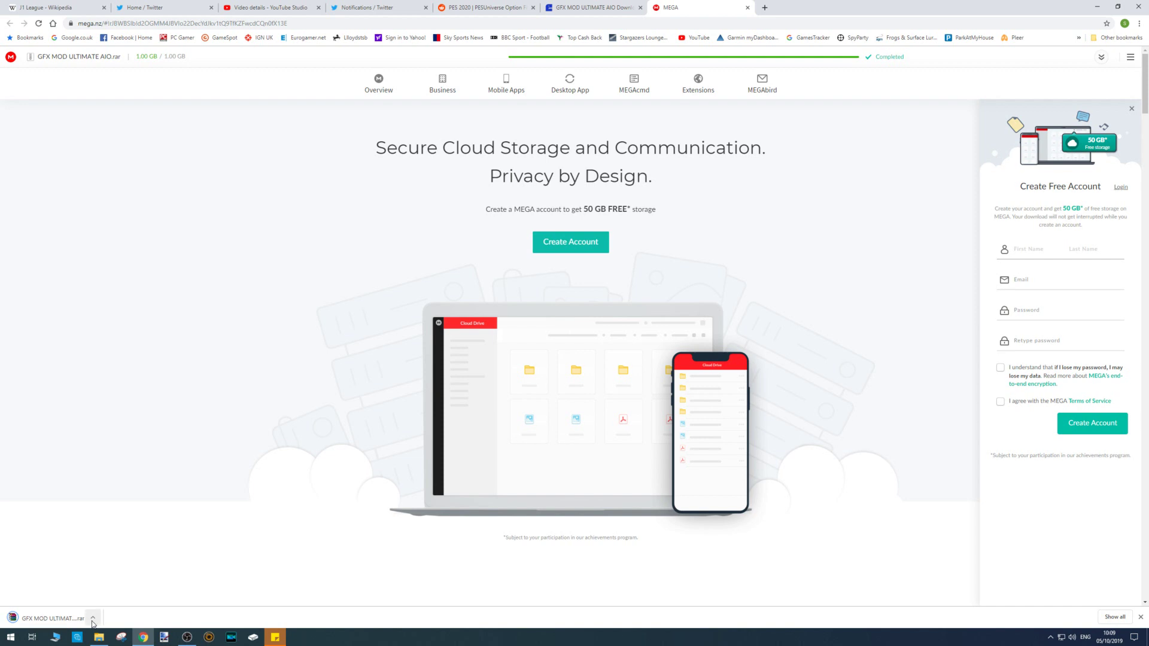
click(92, 621)
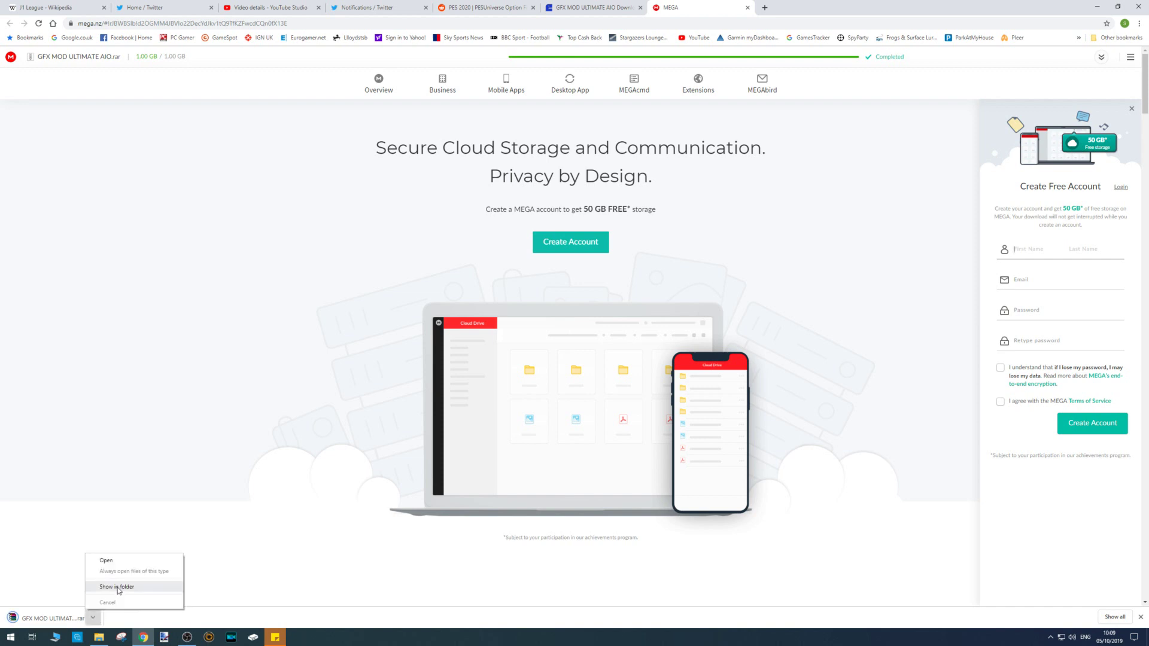
click(118, 588)
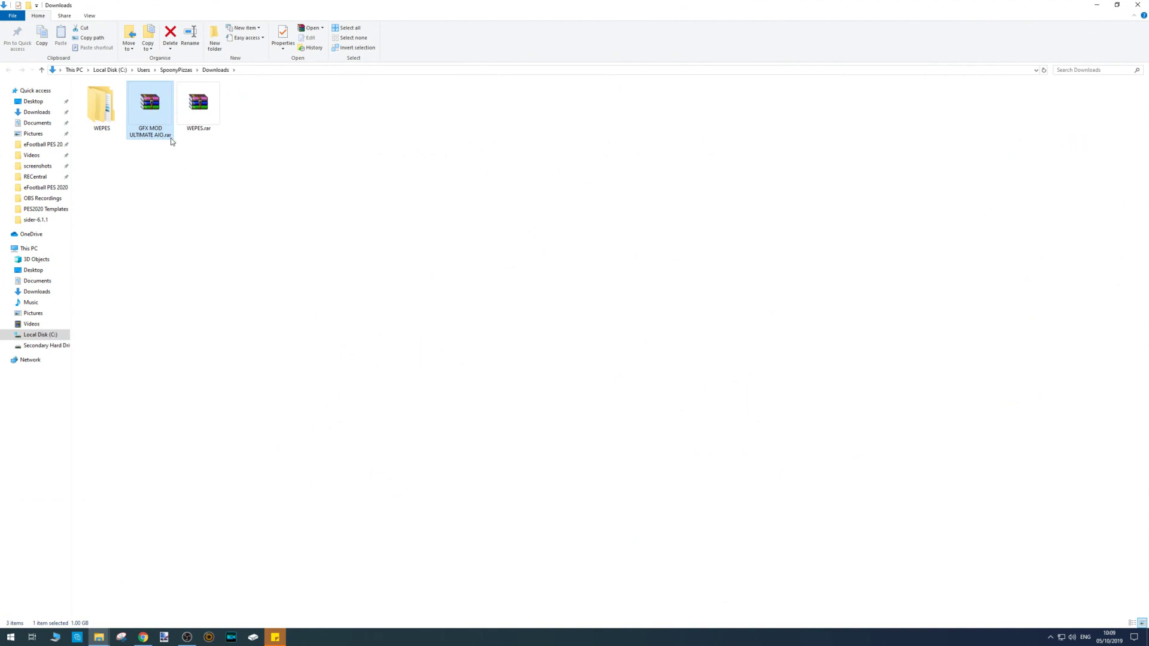
- Extract GFX MOD ULTIMATE AIO.rar here with WinRAR and open the resulting folder
right_click(152, 106)
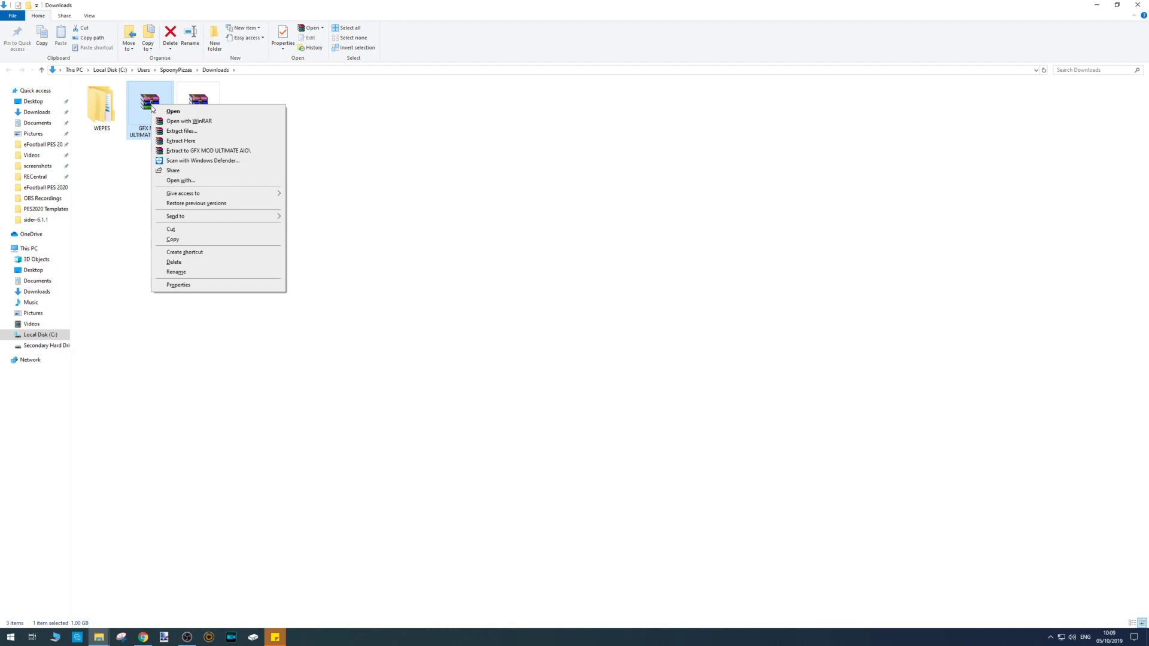
click(187, 142)
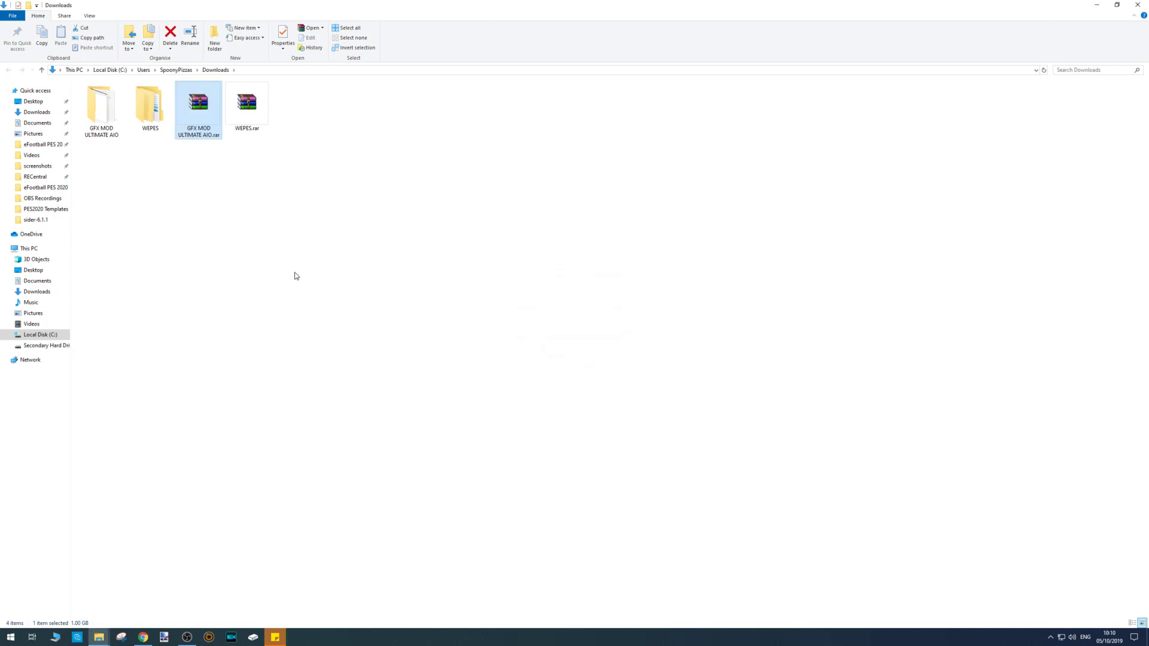
double_click(106, 111)
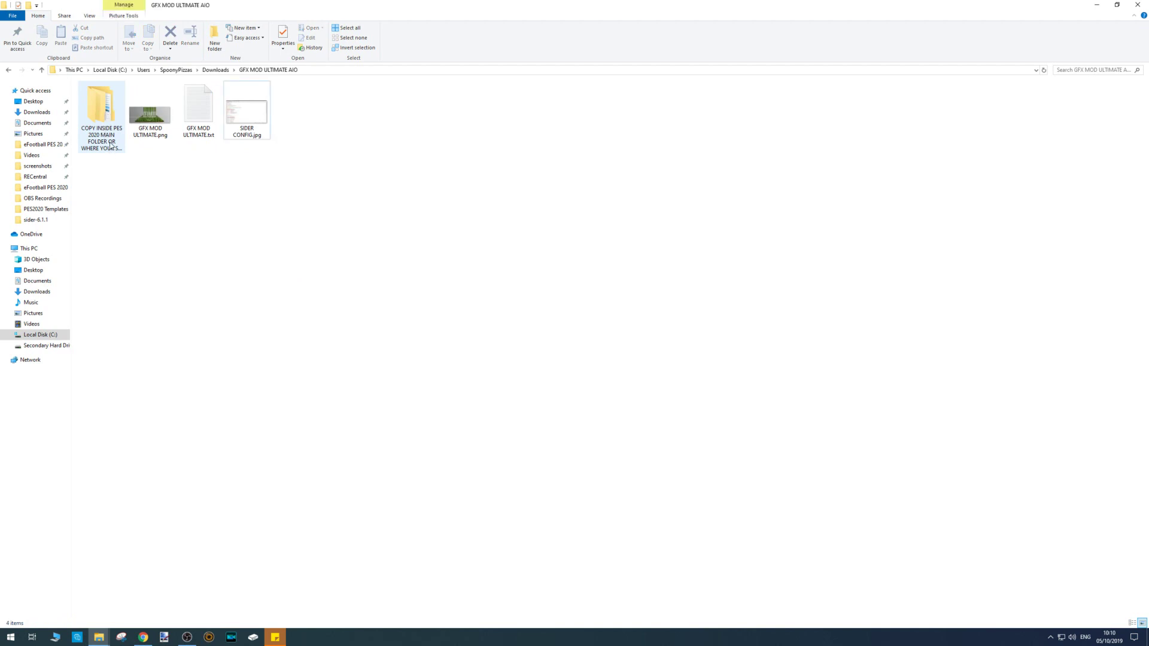
- Copy the content, GFXMOD and modules folders, then go to the eFootball PES 2020 folder
double_click(101, 119)
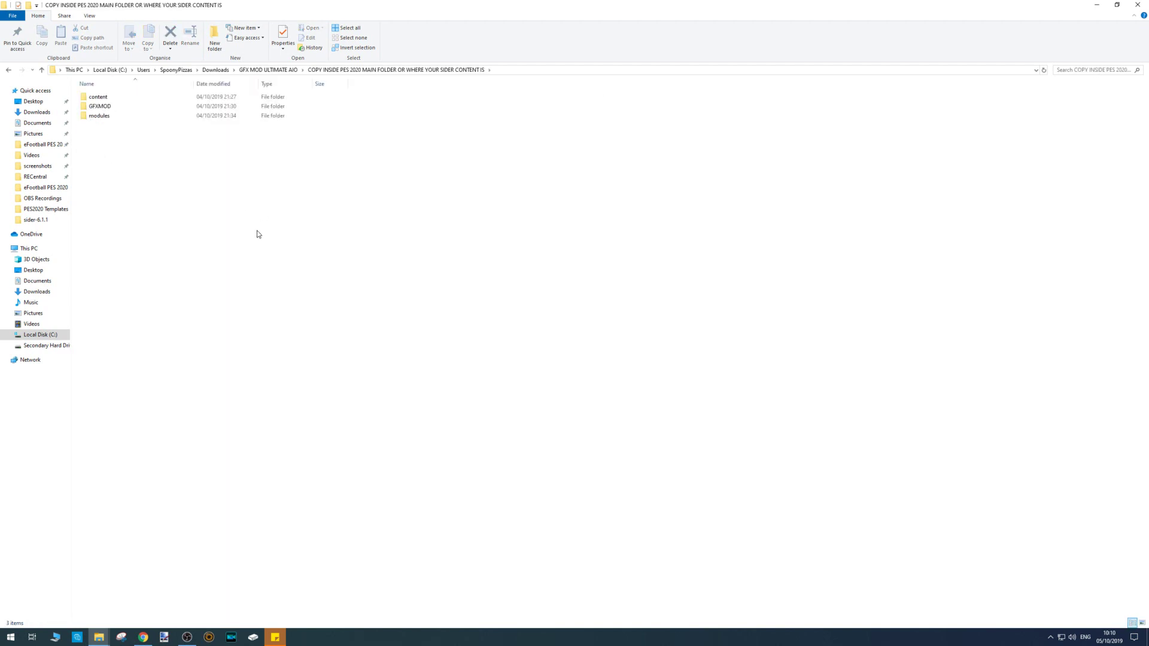
drag(120, 153, 100, 99)
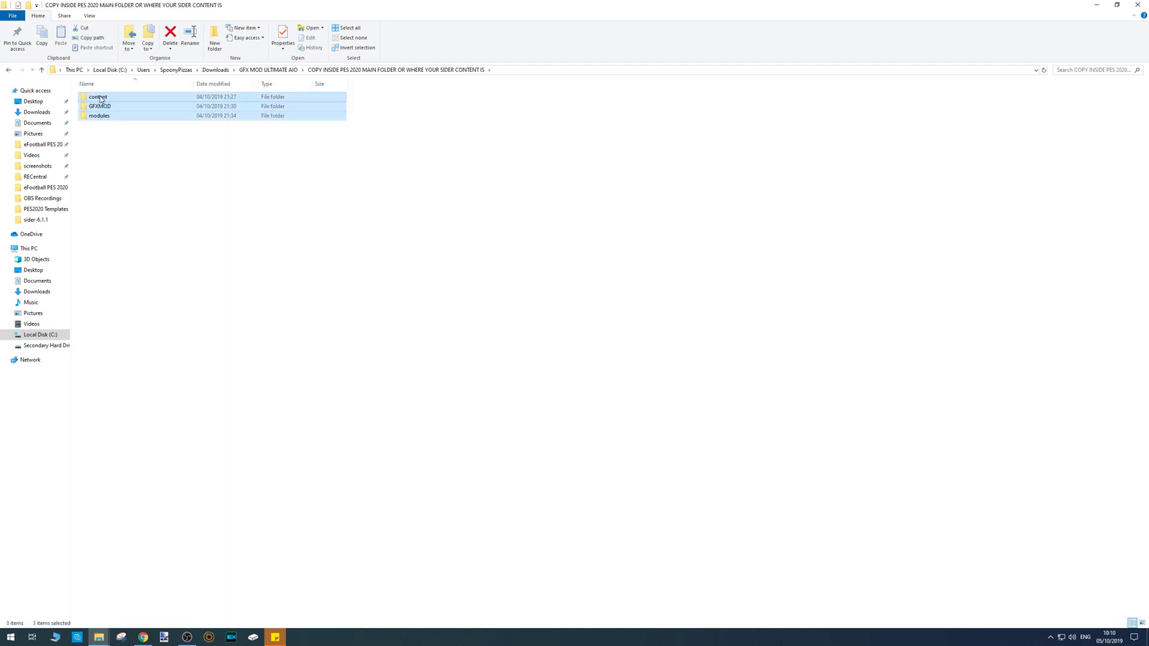
right_click(100, 99)
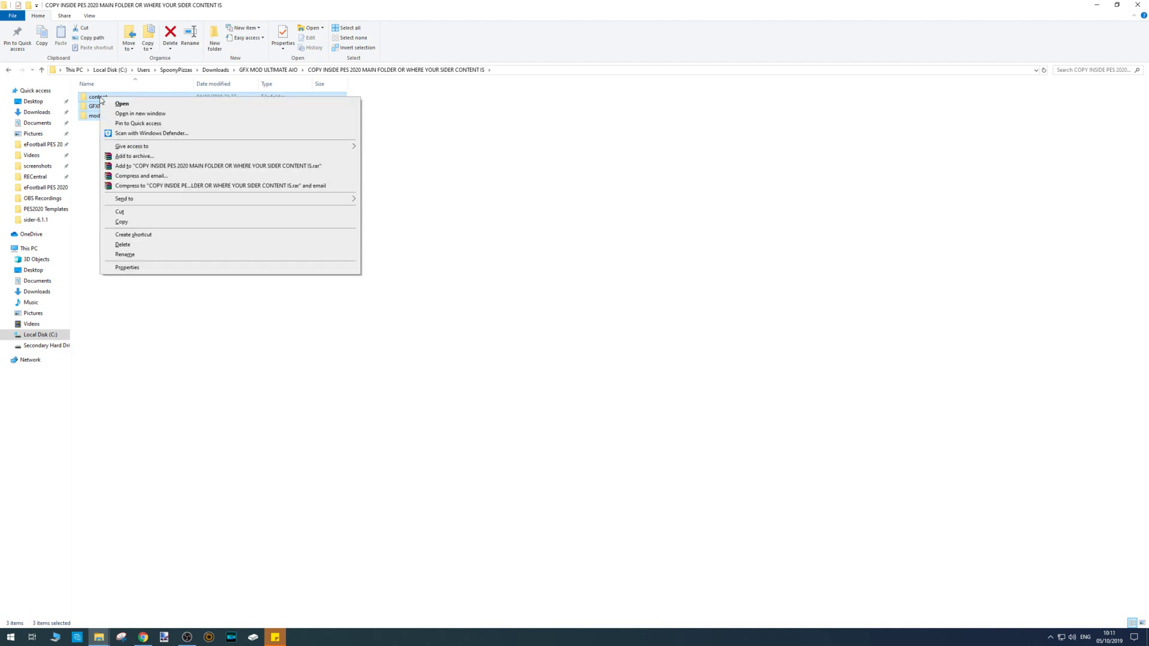
click(153, 224)
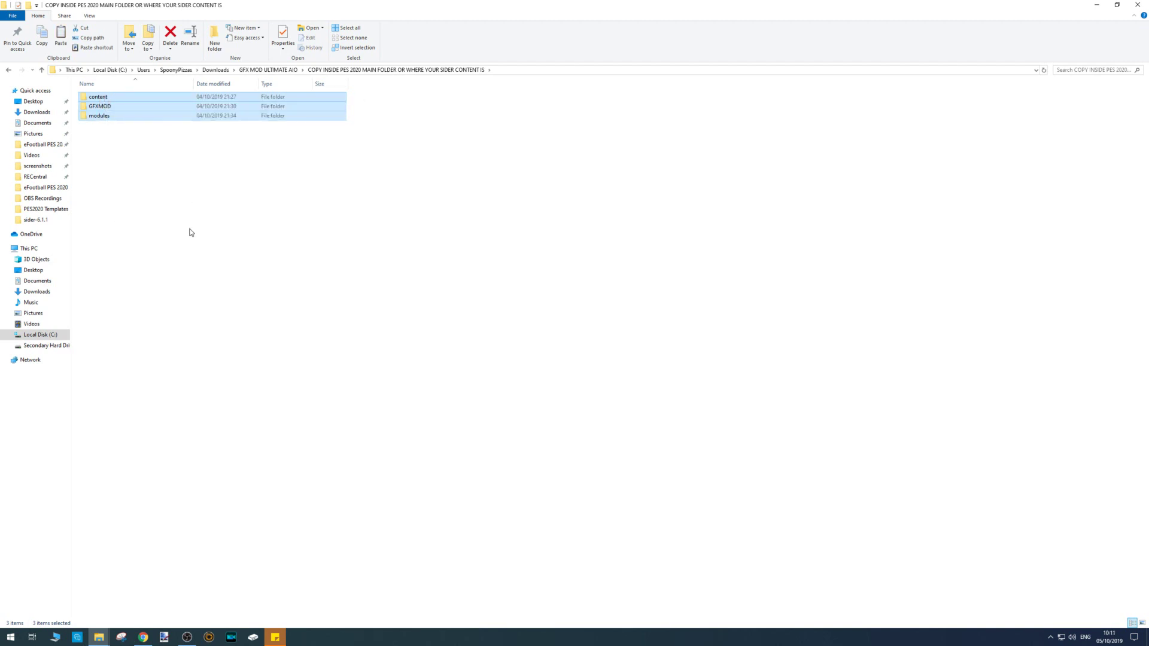
click(52, 145)
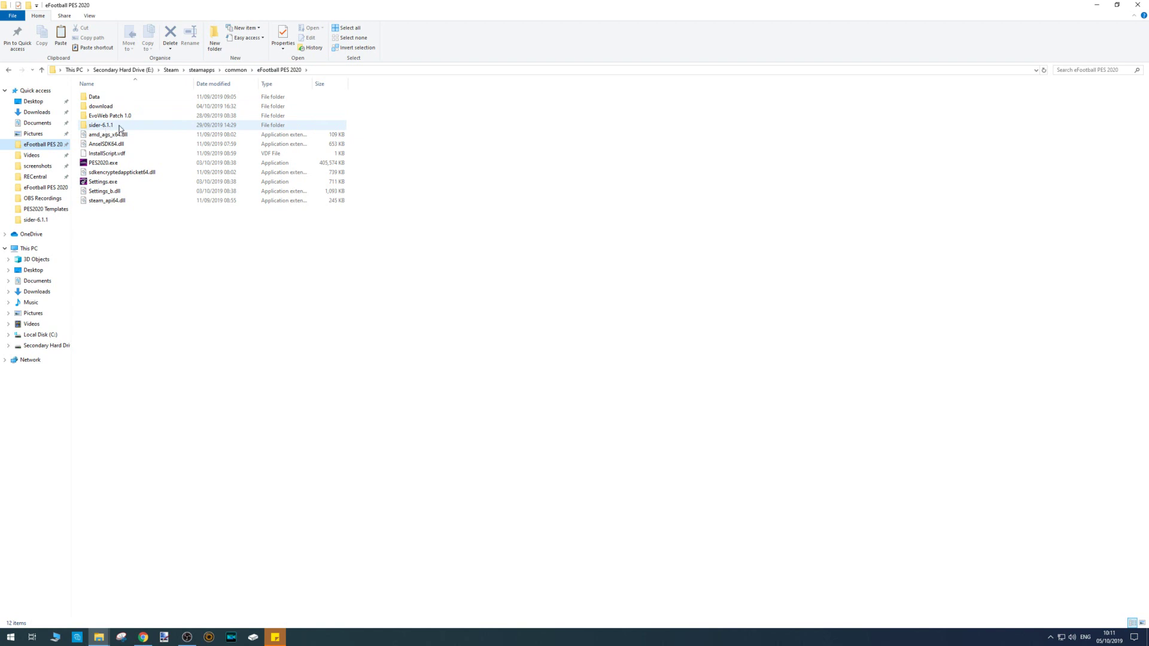
- Paste the three folders into sider-6.1.1, replacing existing files, and open sider.ini
double_click(108, 127)
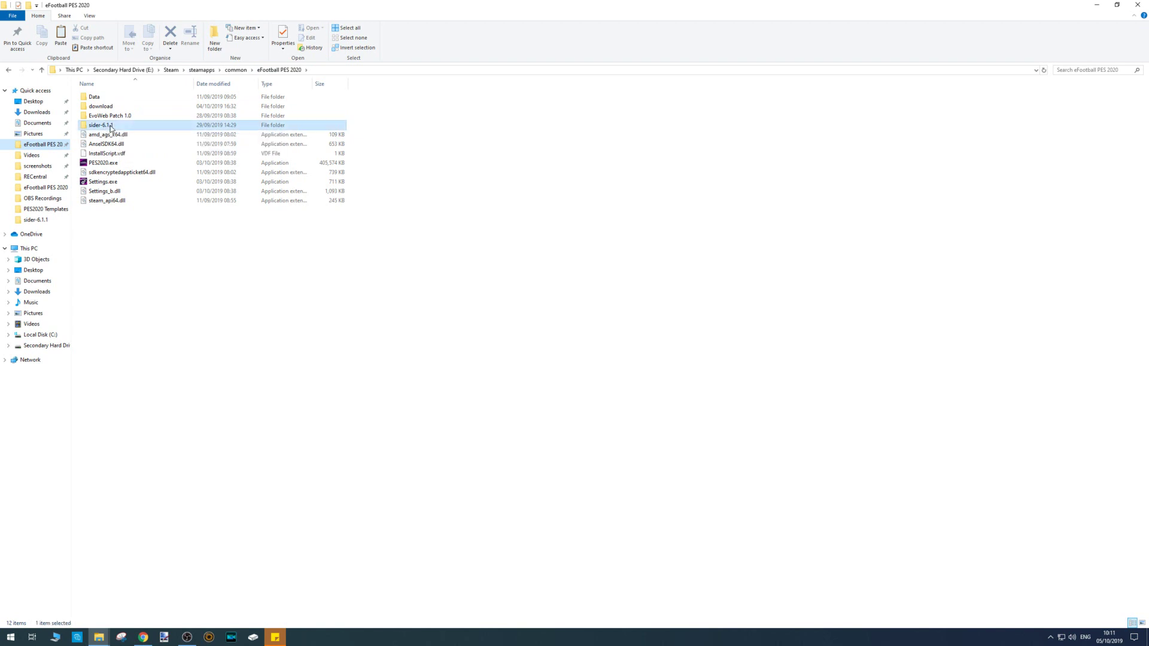
right_click(114, 306)
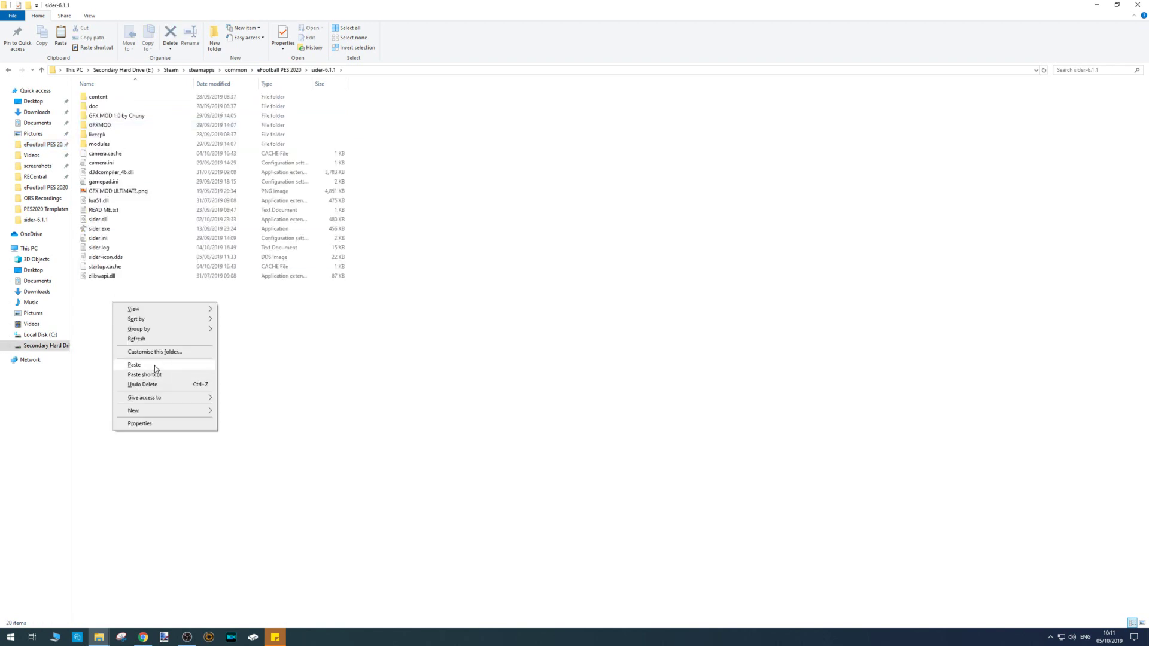
click(154, 365)
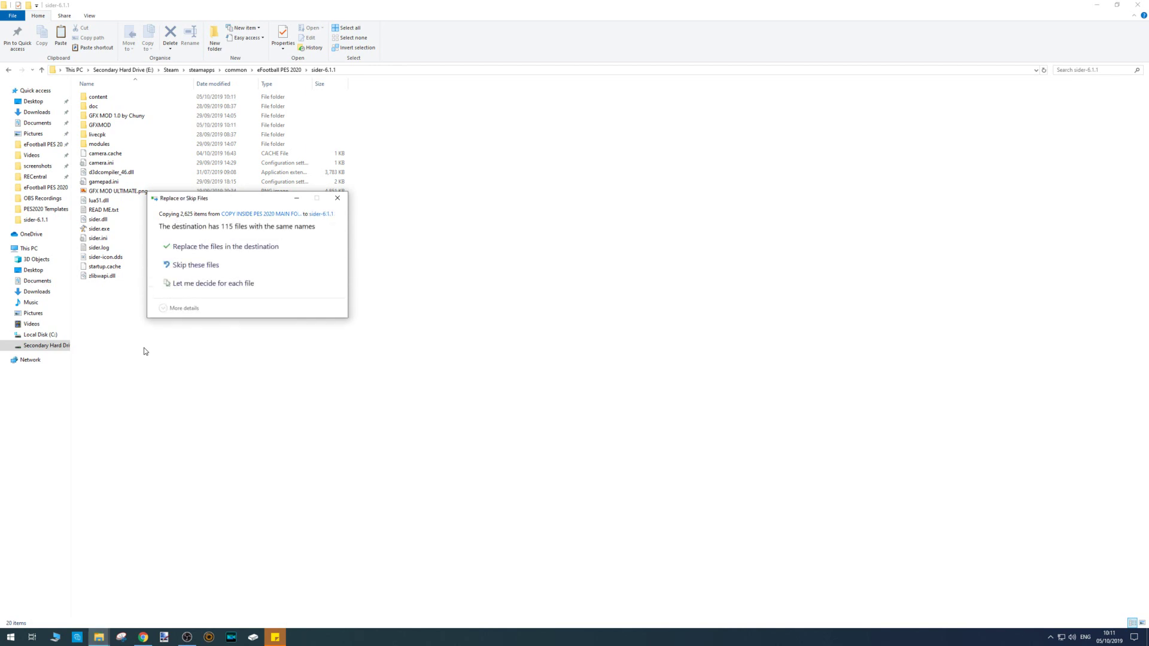
click(245, 247)
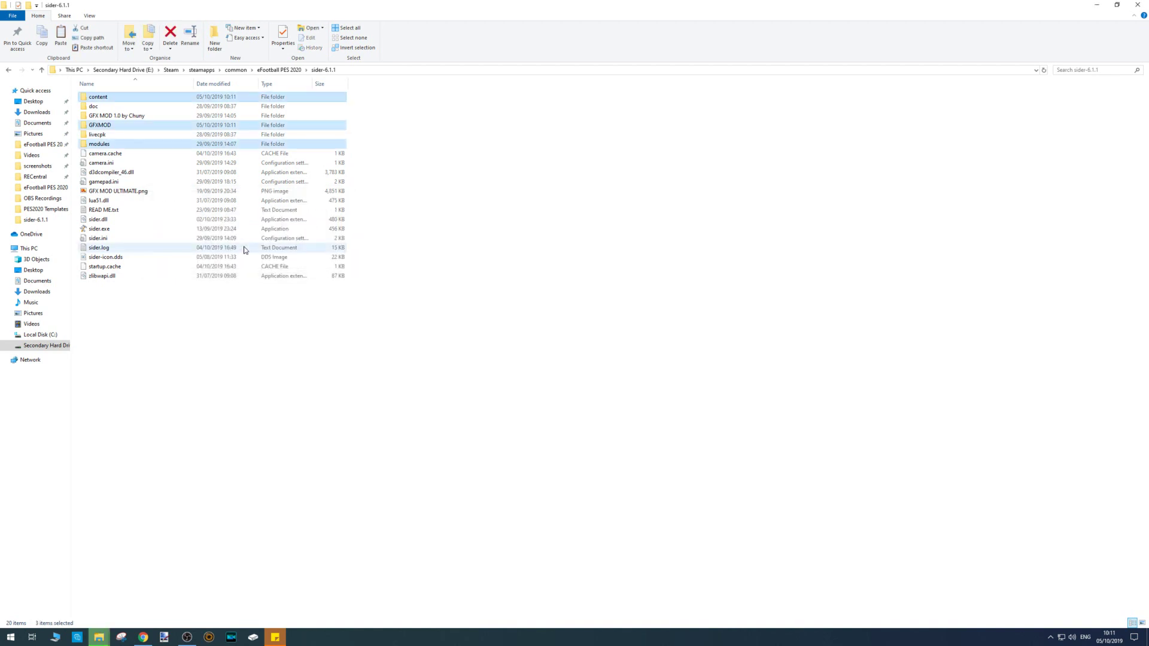
click(144, 301)
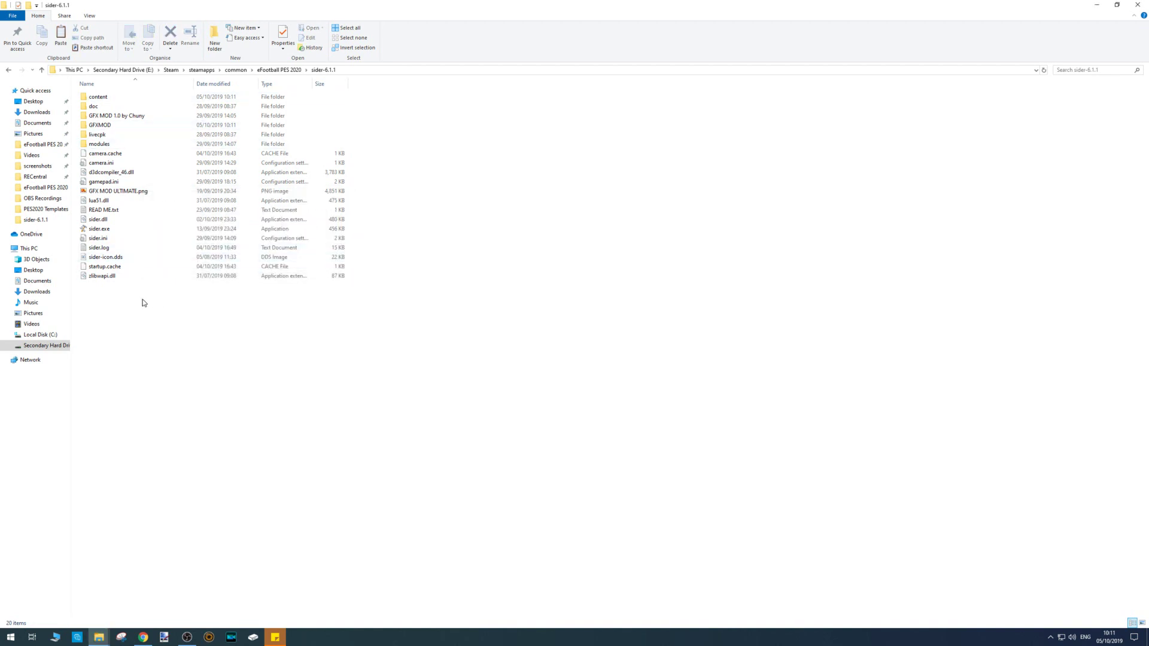
double_click(103, 241)
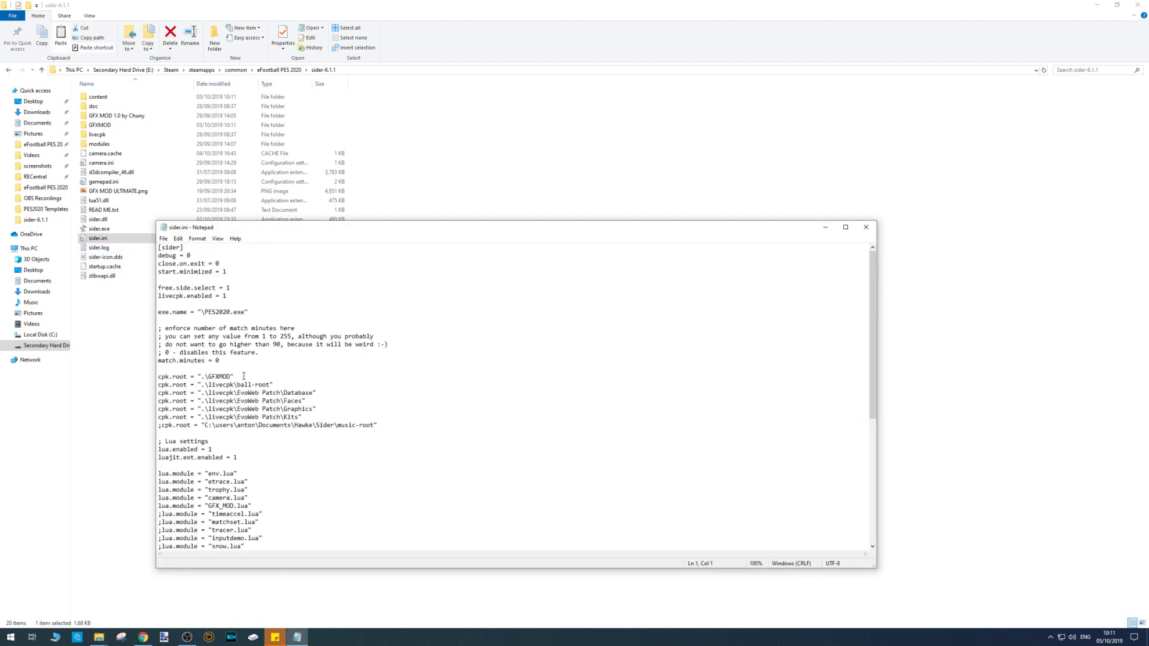
- Check the cpk.root = ".\GFXMOD" and lua.module = "GFX_MOD.lua" lines in sider.ini
drag(243, 377, 153, 375)
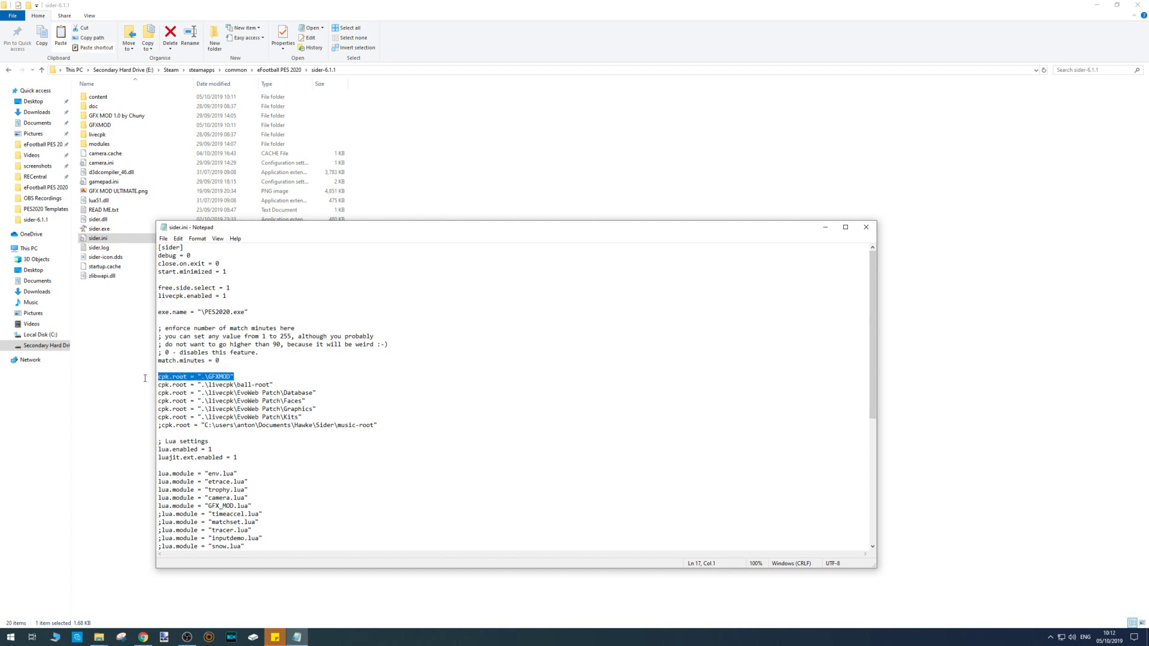
scroll(235, 458, down, 4)
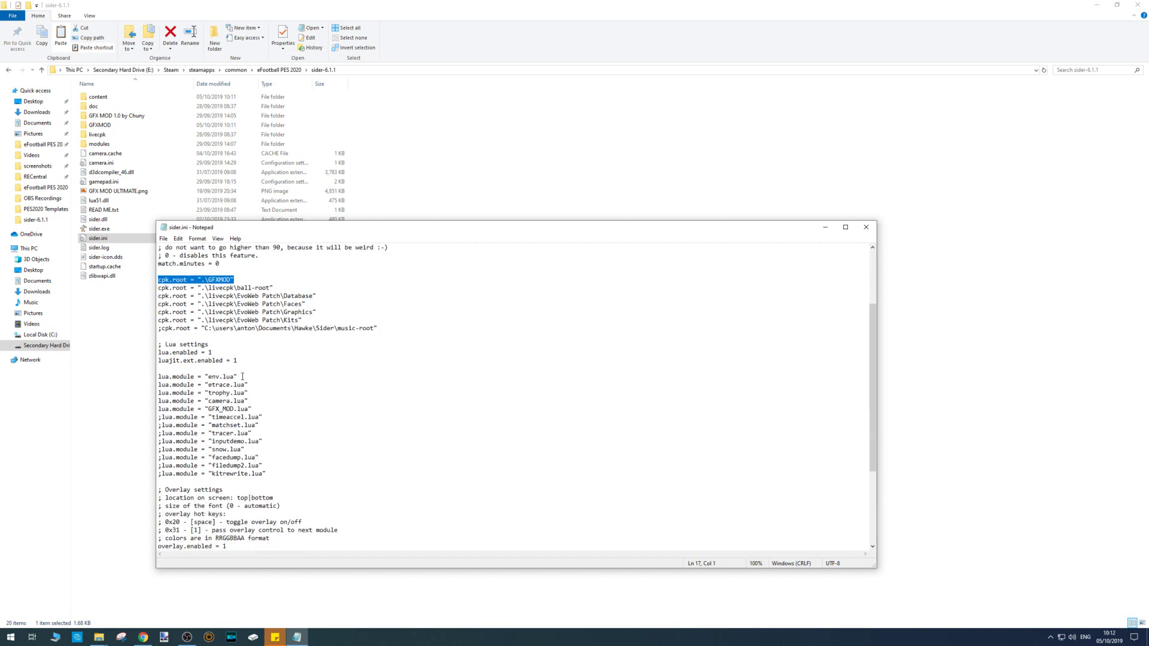
drag(252, 409, 161, 410)
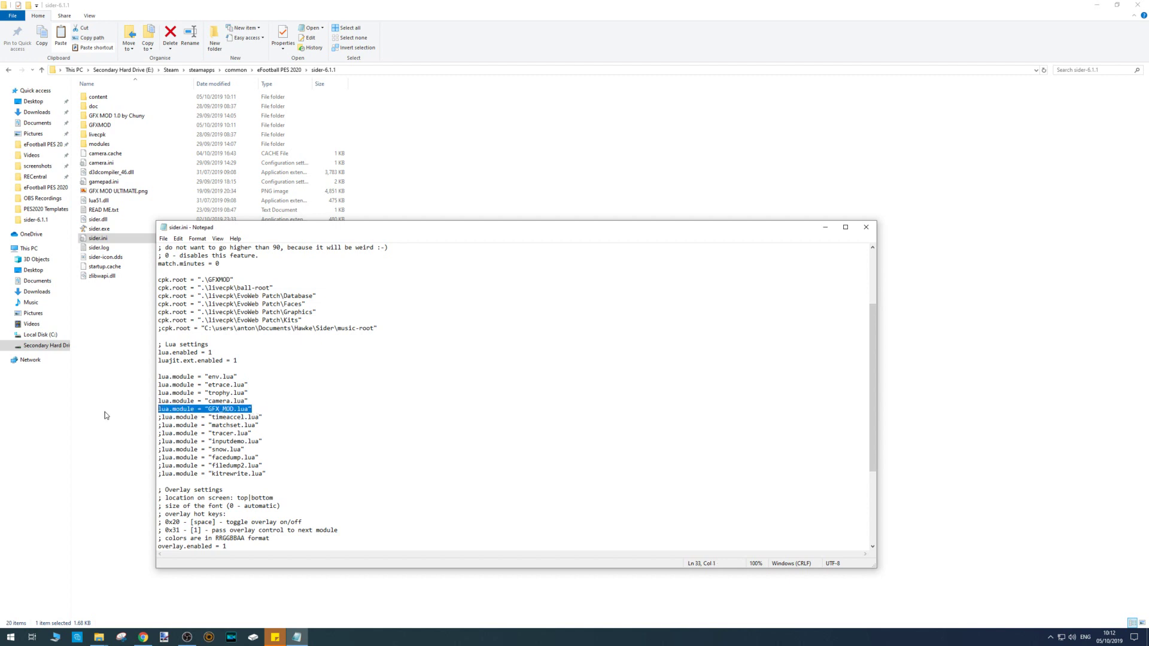
scroll(198, 403, up, 4)
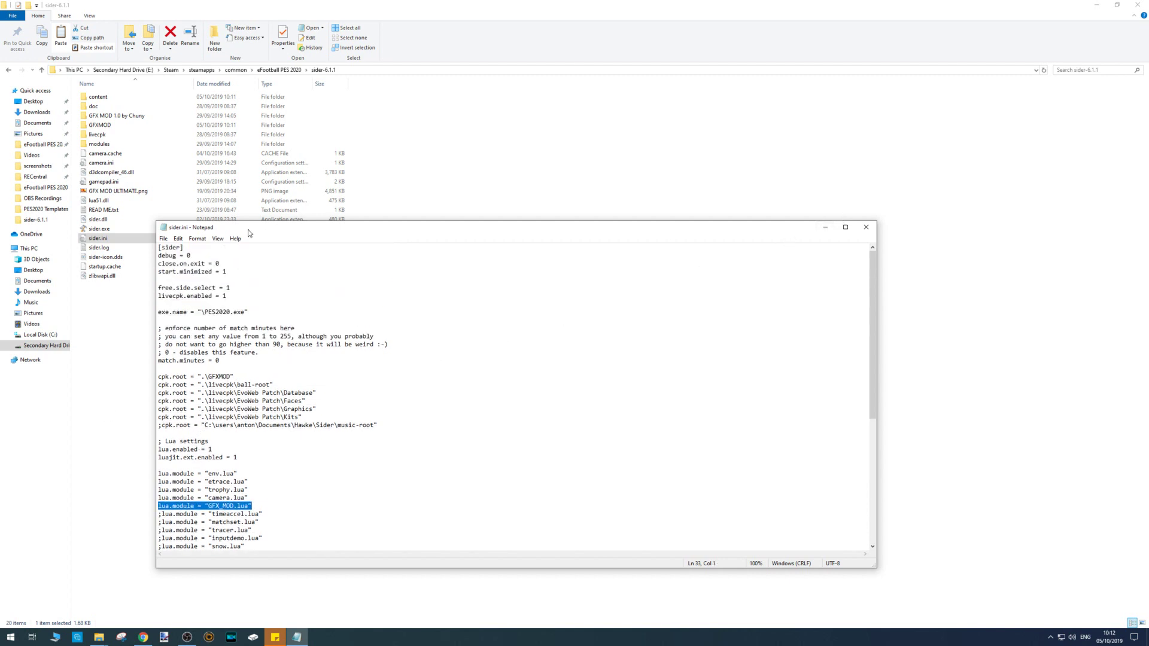
- Save sider.ini through File > Save and close Notepad
click(164, 239)
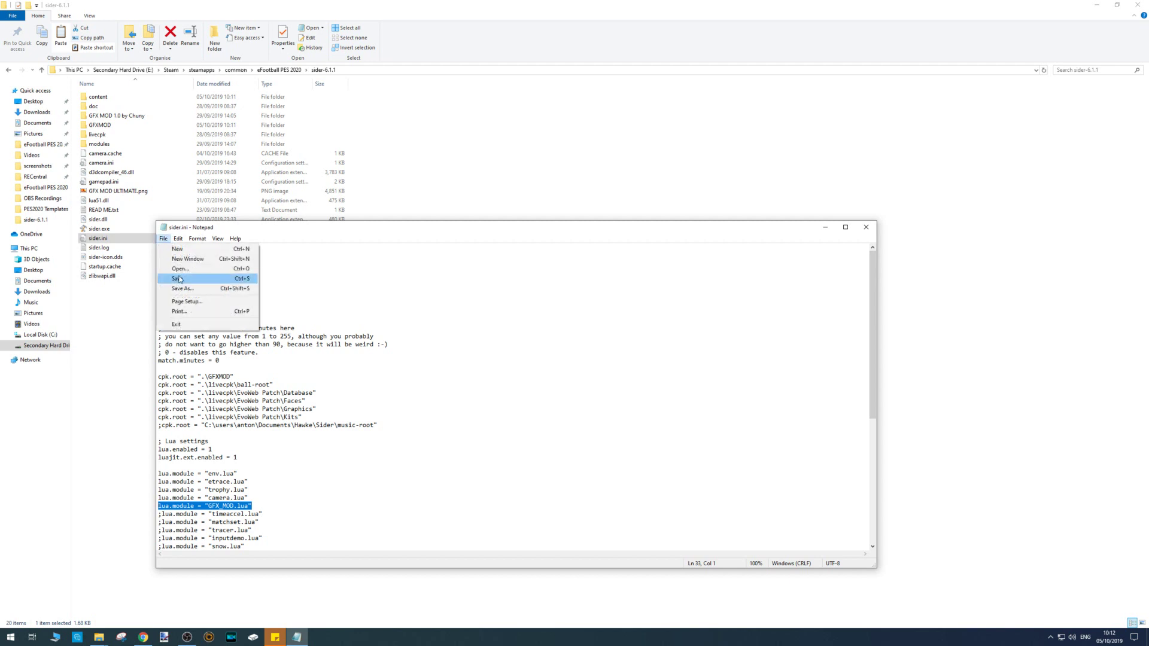
click(176, 238)
click(164, 239)
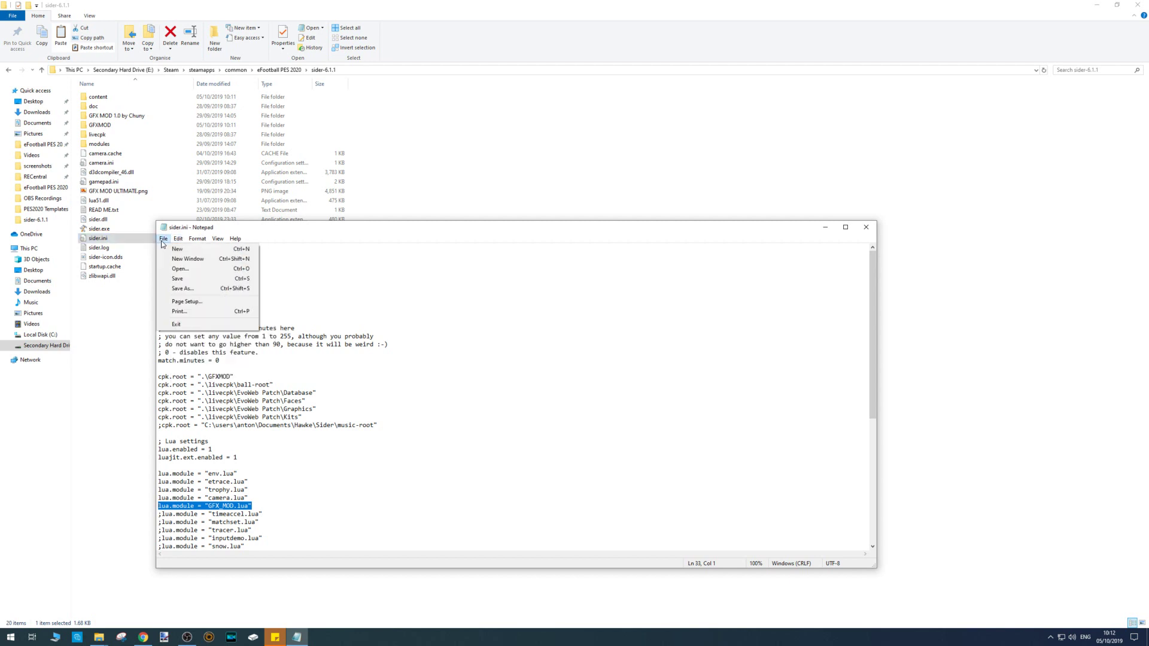
click(185, 280)
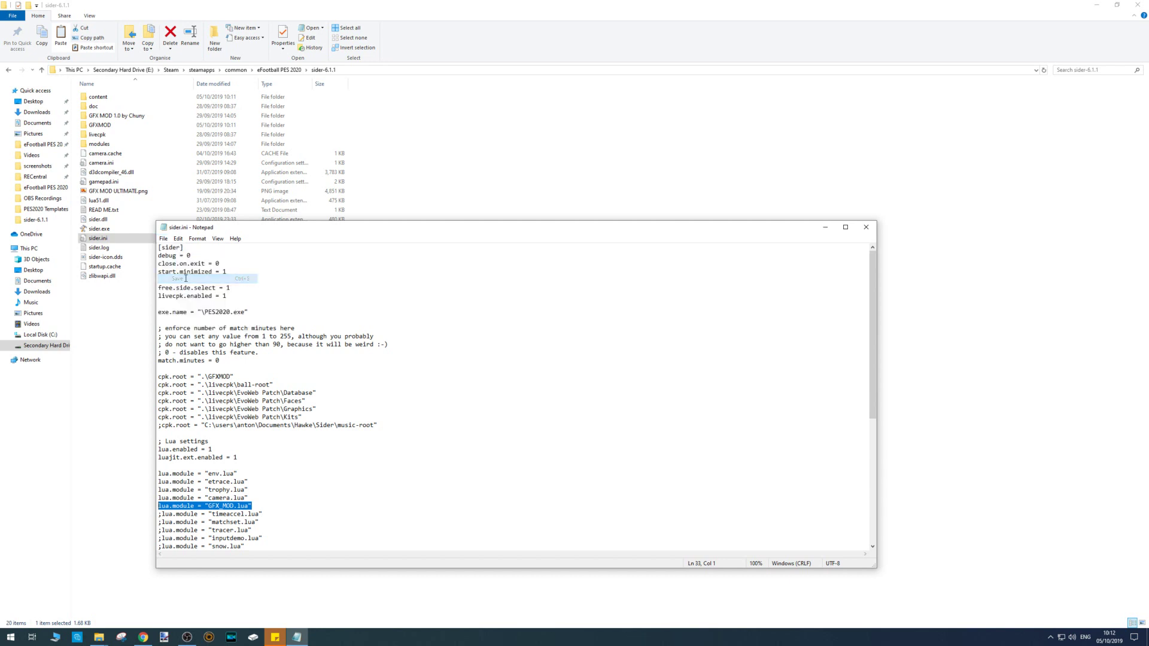
click(866, 226)
click(134, 334)
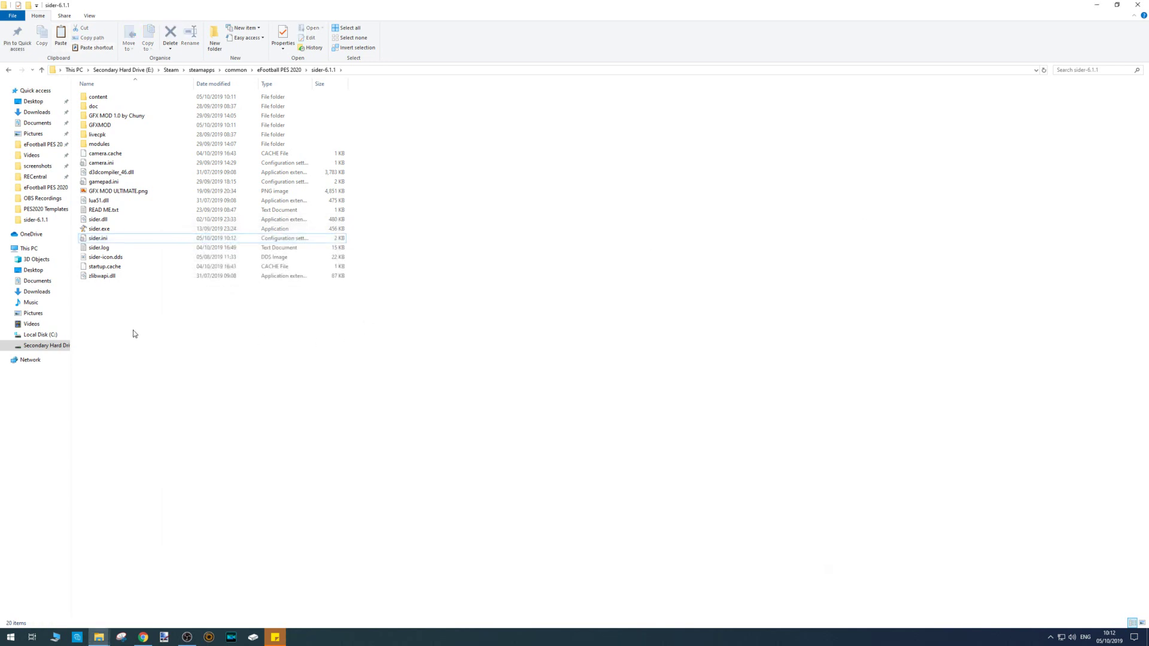